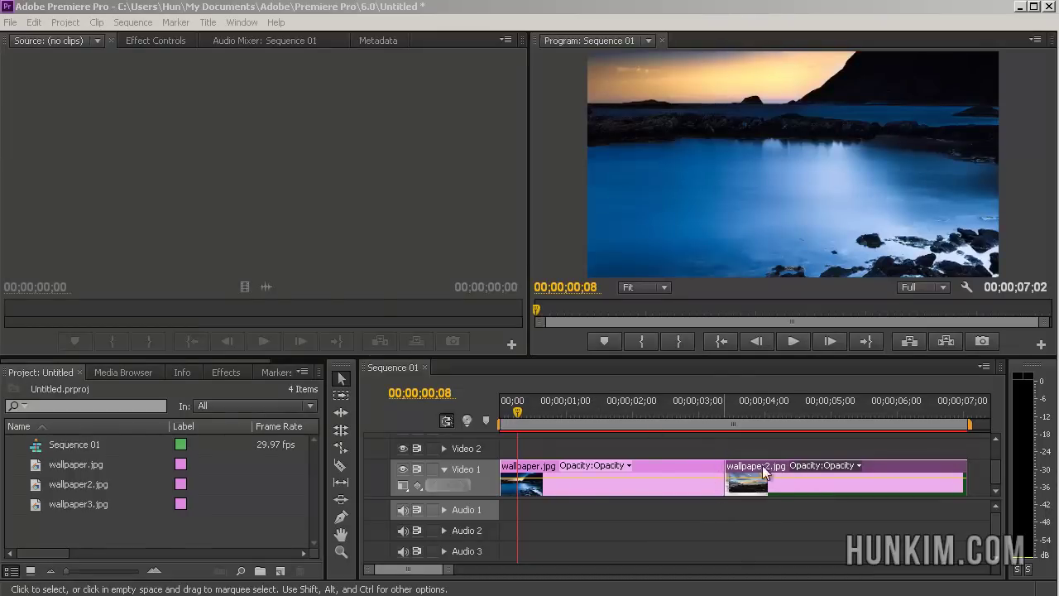
Move wallpaper2.jpg onto Video 2 at the sequence start and extend wallpaper.jpg to end with it.
left_click(800, 466)
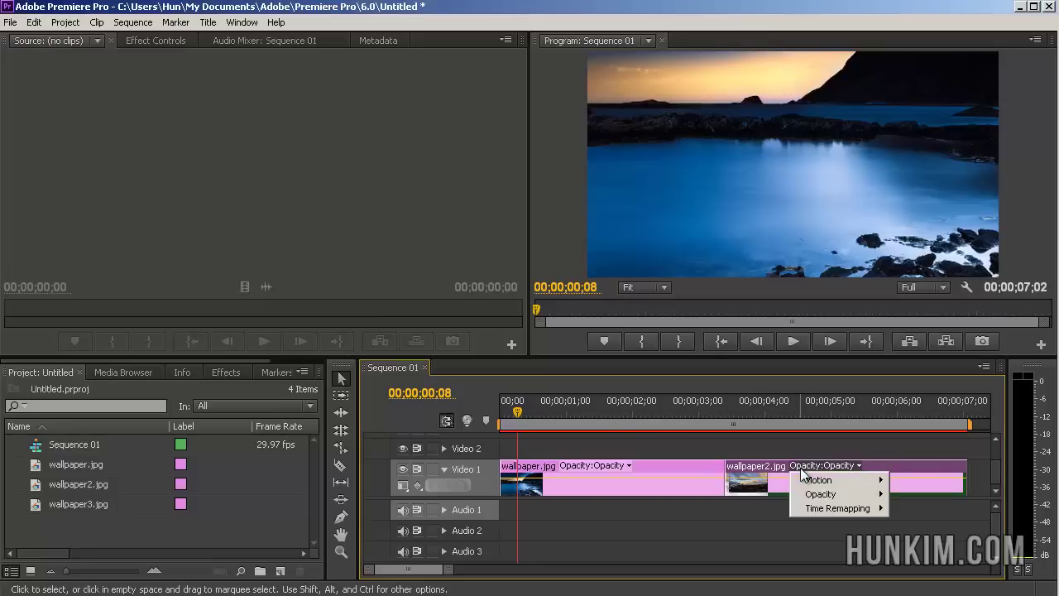
left_click_drag(785, 486, 565, 449)
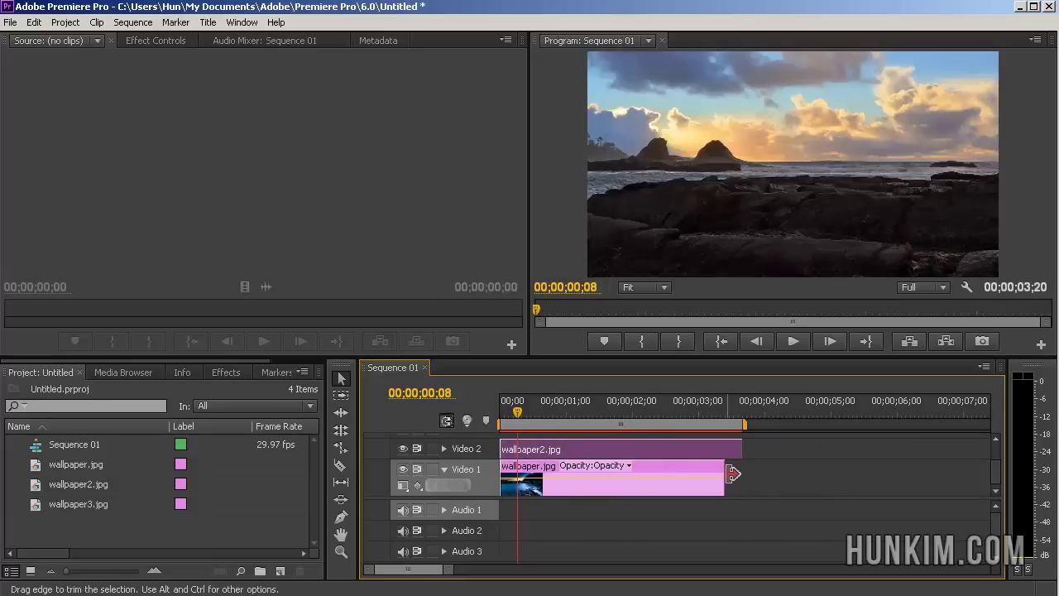
left_click_drag(726, 473, 746, 474)
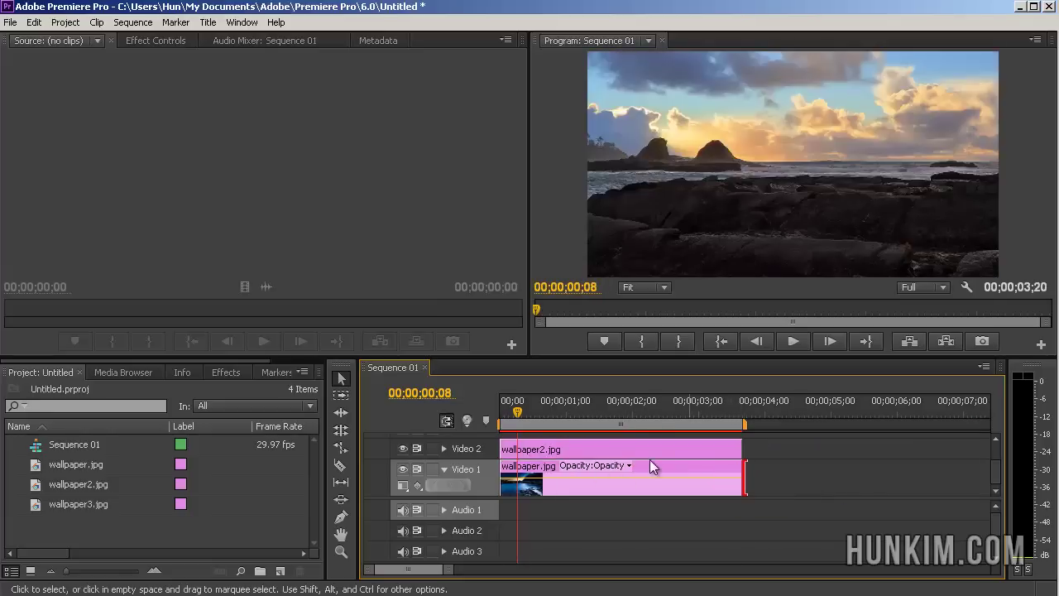
Preview with Video 2 hidden, then shift wallpaper2.jpg later out of the way.
left_click(403, 448)
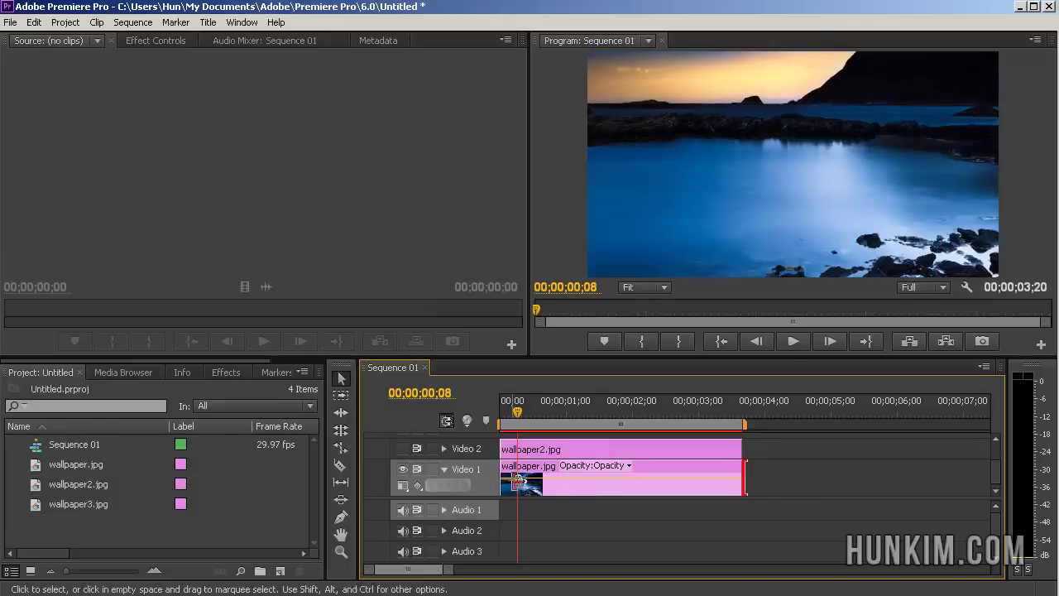
left_click(403, 449)
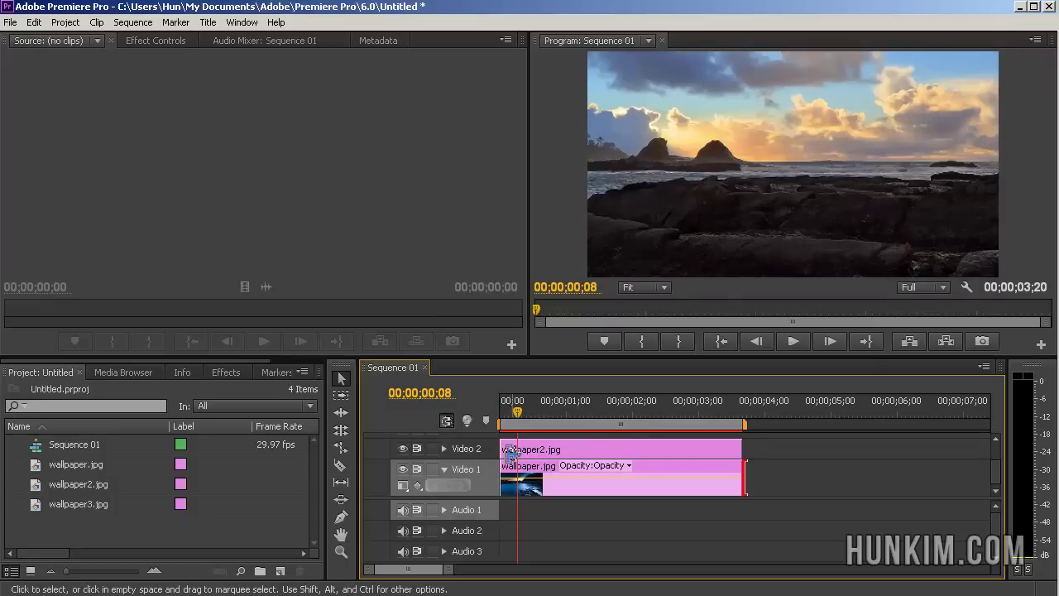
left_click(571, 444)
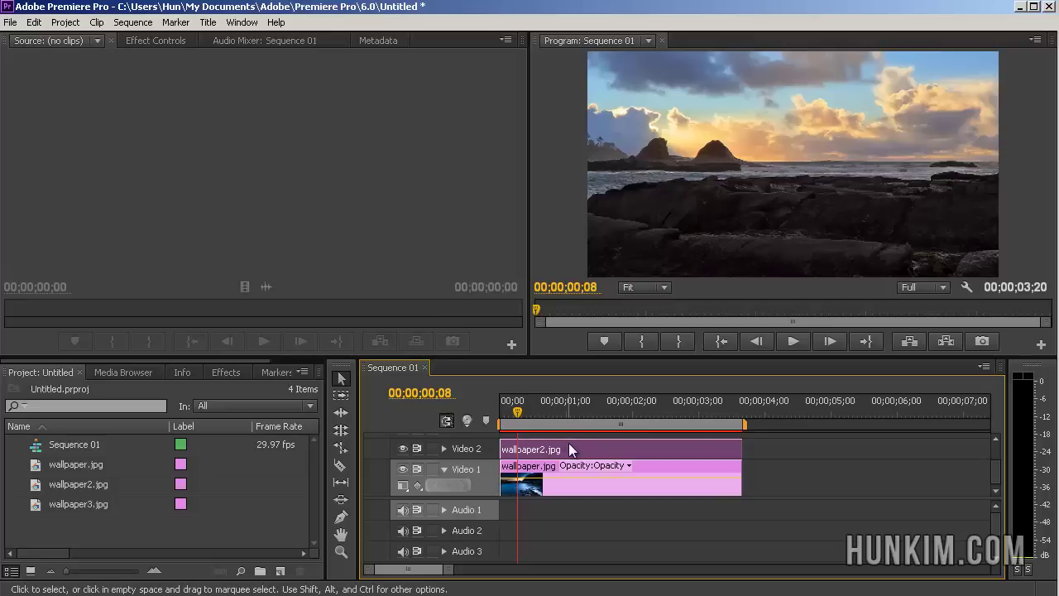
left_click_drag(569, 443, 813, 466)
Put wallpaper.jpg on Video 2 and wallpaper2.jpg at the start of Video 1, then recheck the preview.
left_click_drag(660, 468, 663, 451)
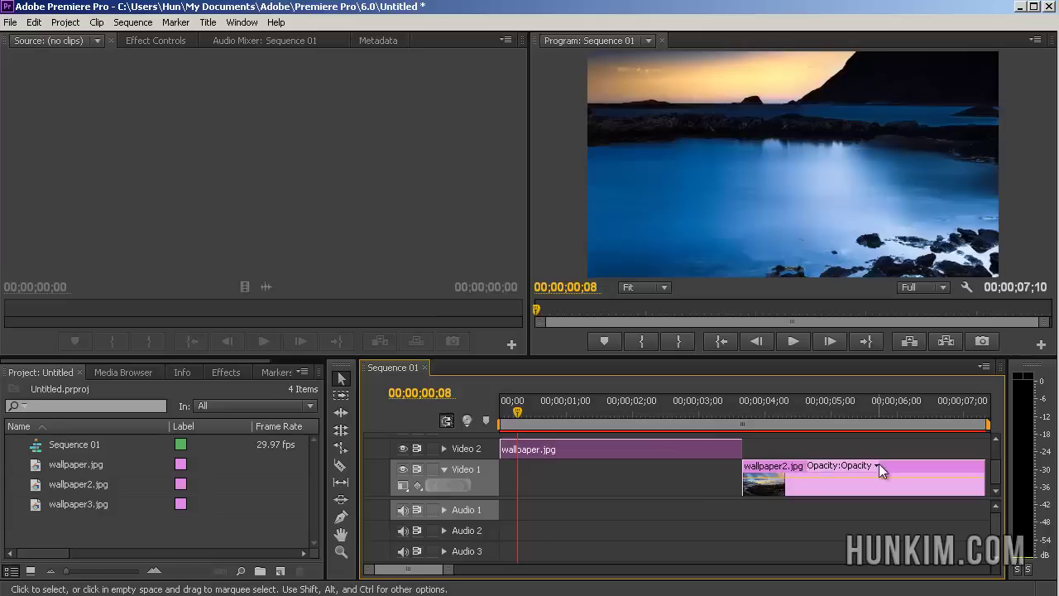
left_click_drag(925, 485, 645, 492)
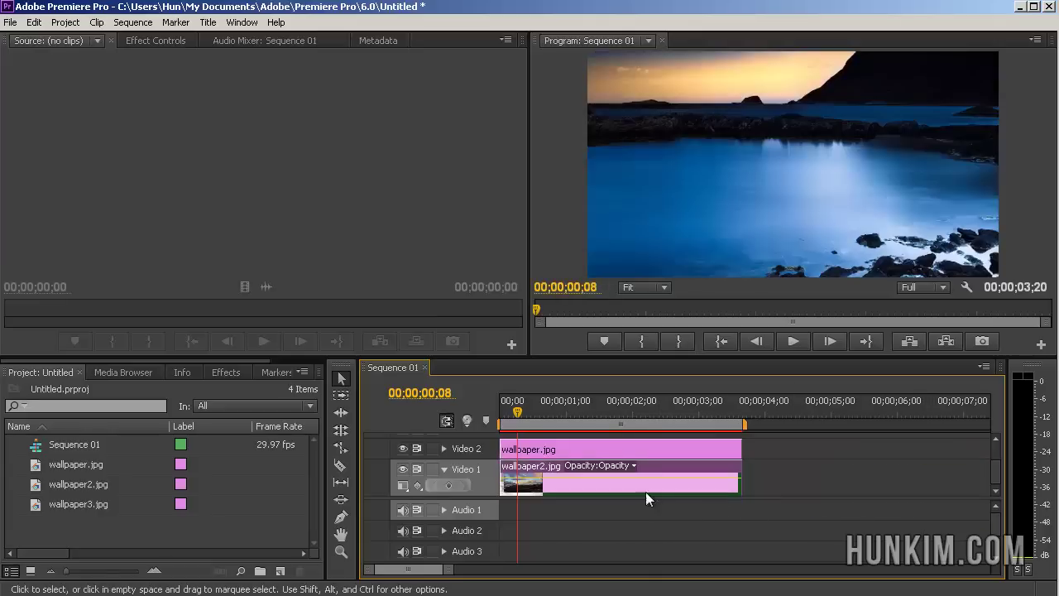
left_click(400, 447)
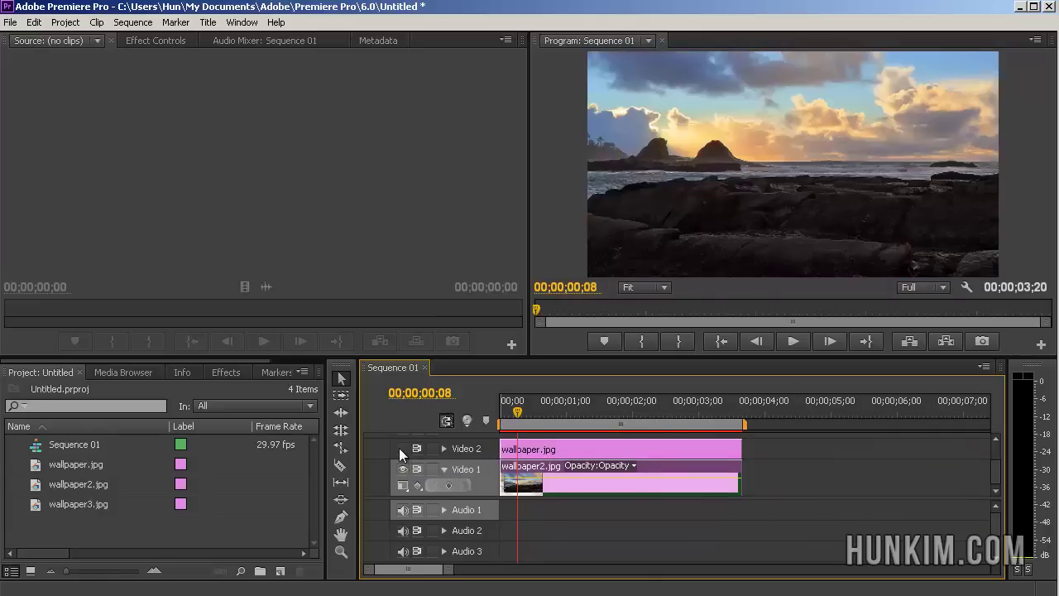
left_click(399, 448)
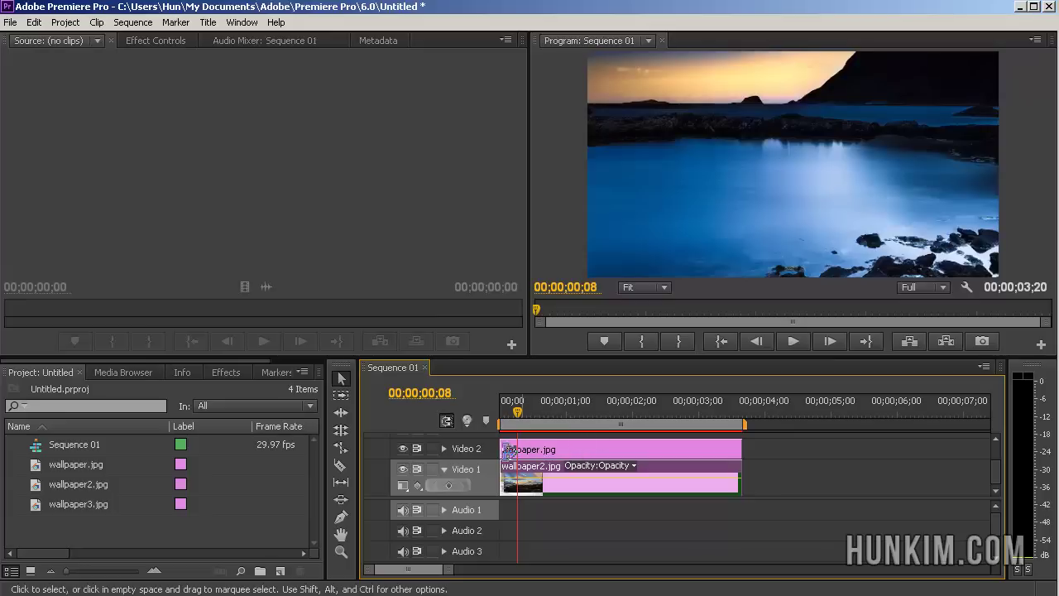
left_click(577, 473)
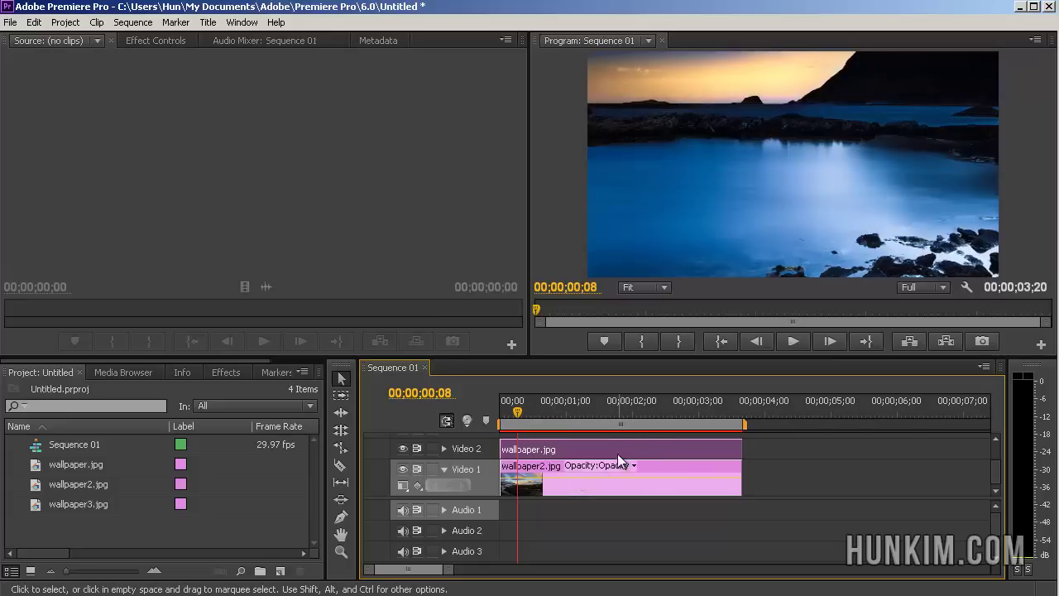
Enlarge the timeline panel and expand Video 2 to show its opacity line.
left_click(445, 449)
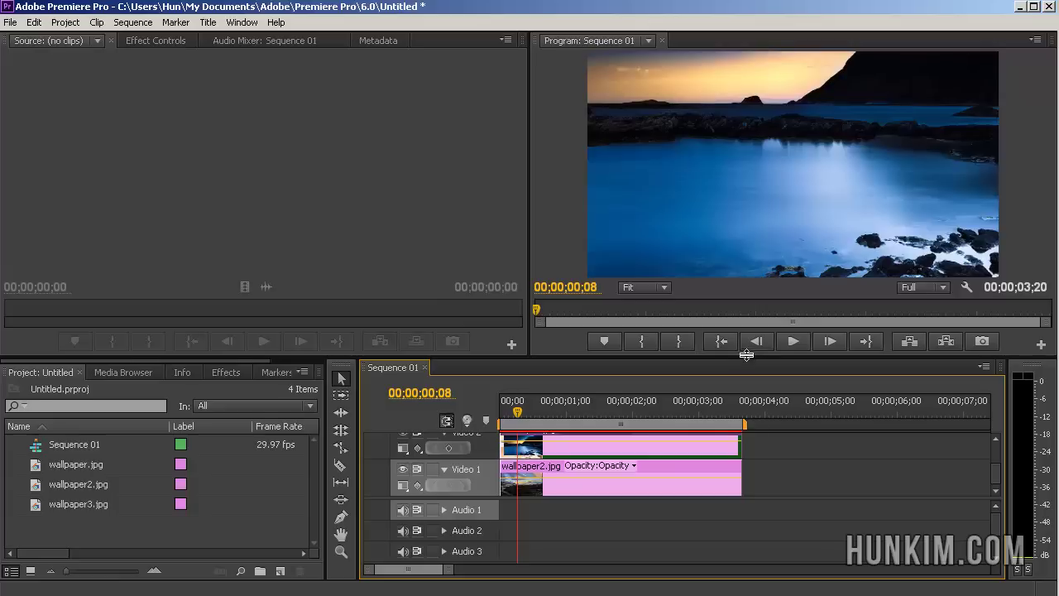
left_click_drag(747, 356, 719, 280)
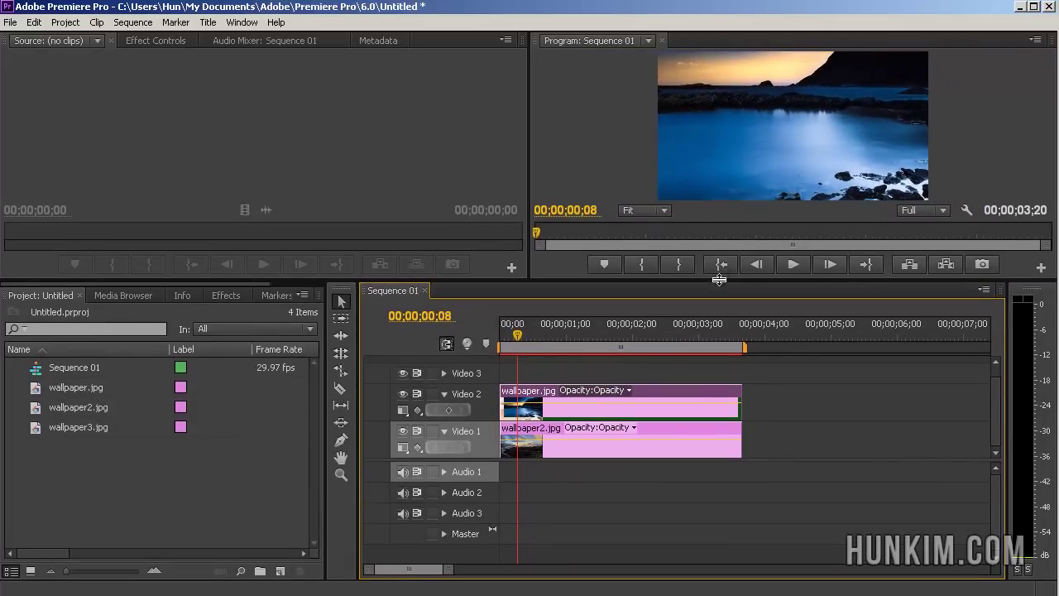
left_click(445, 394)
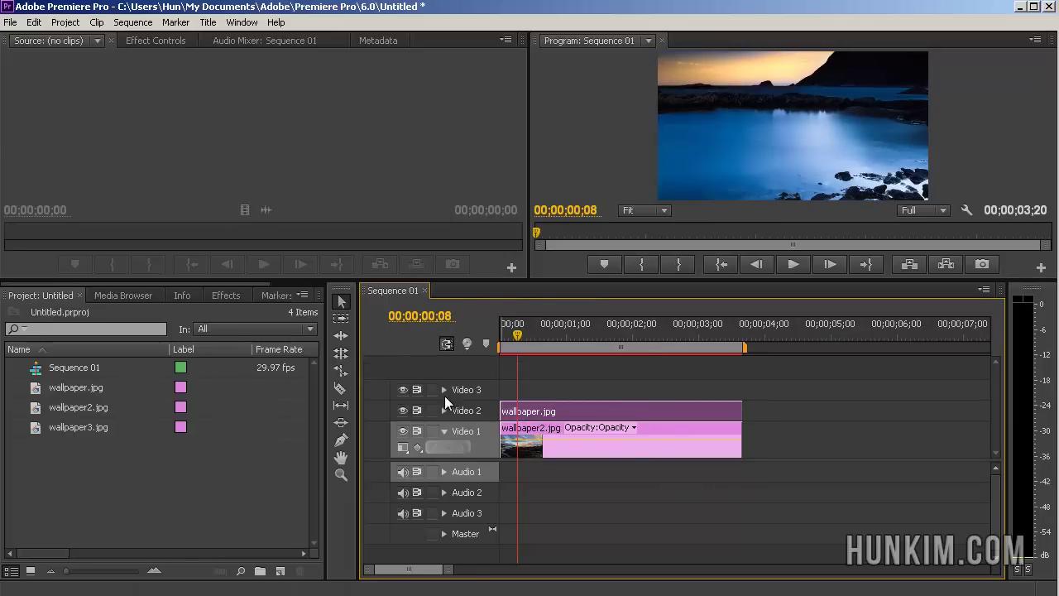
left_click(444, 408)
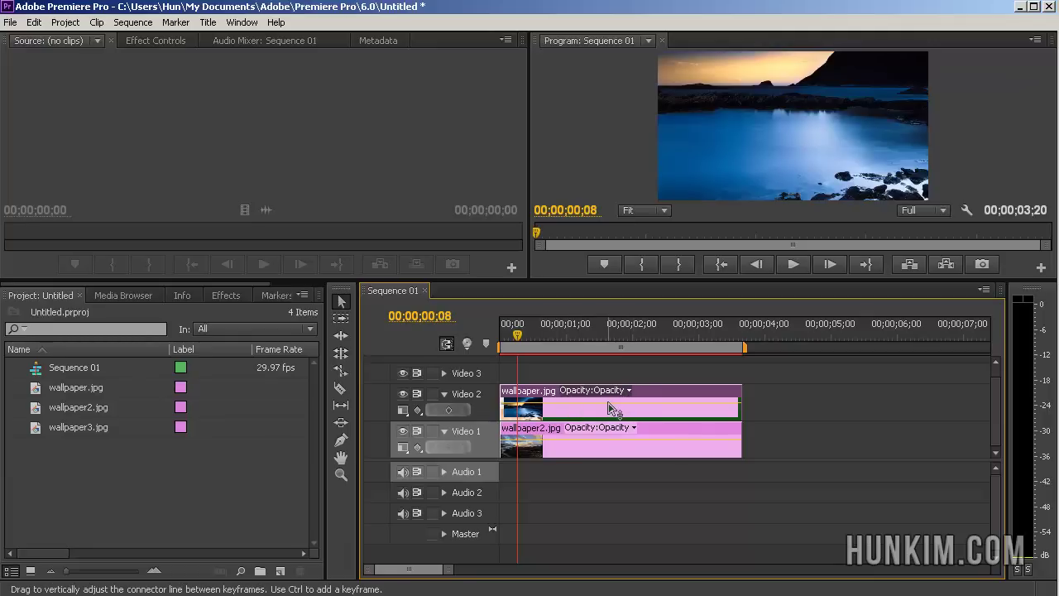
Test blends: lower wallpaper.jpg's opacity to about 53.84, then lower and restore wallpaper2.jpg's opacity.
left_click_drag(609, 406, 613, 413)
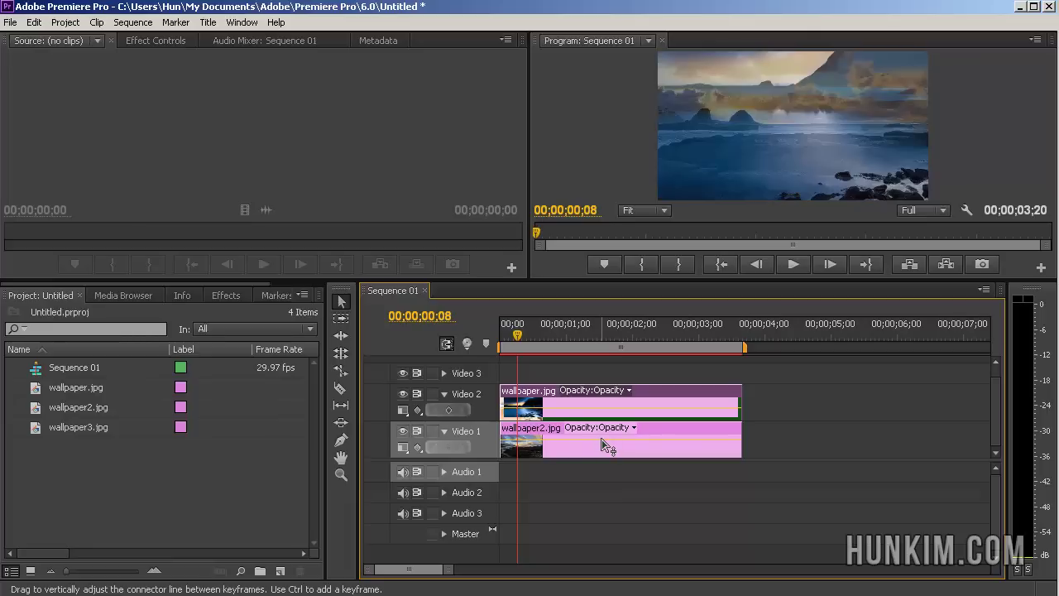
left_click(606, 445)
left_click_drag(607, 445, 607, 458)
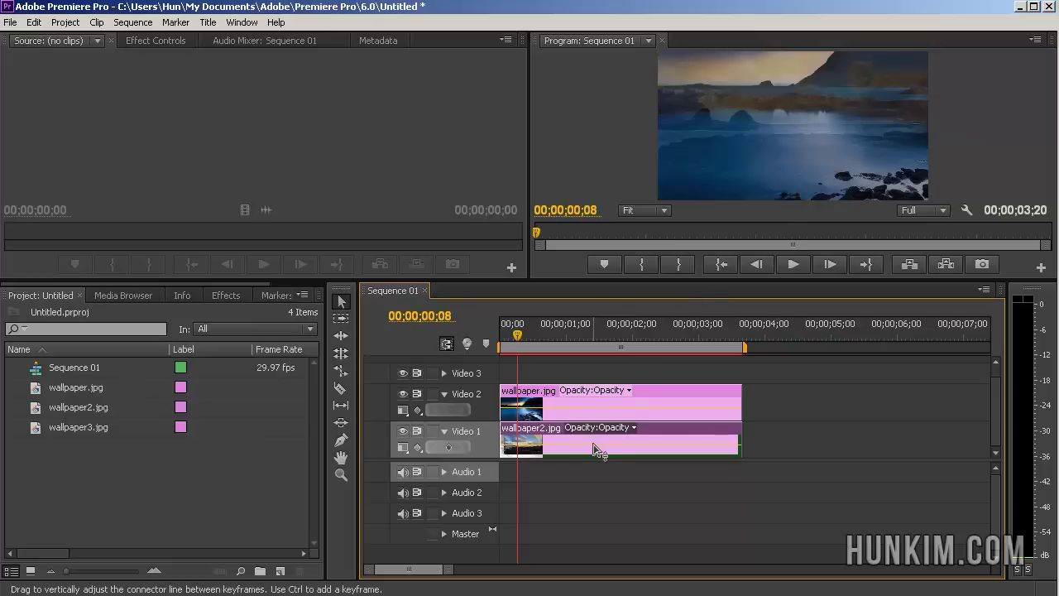
left_click_drag(596, 449, 593, 420)
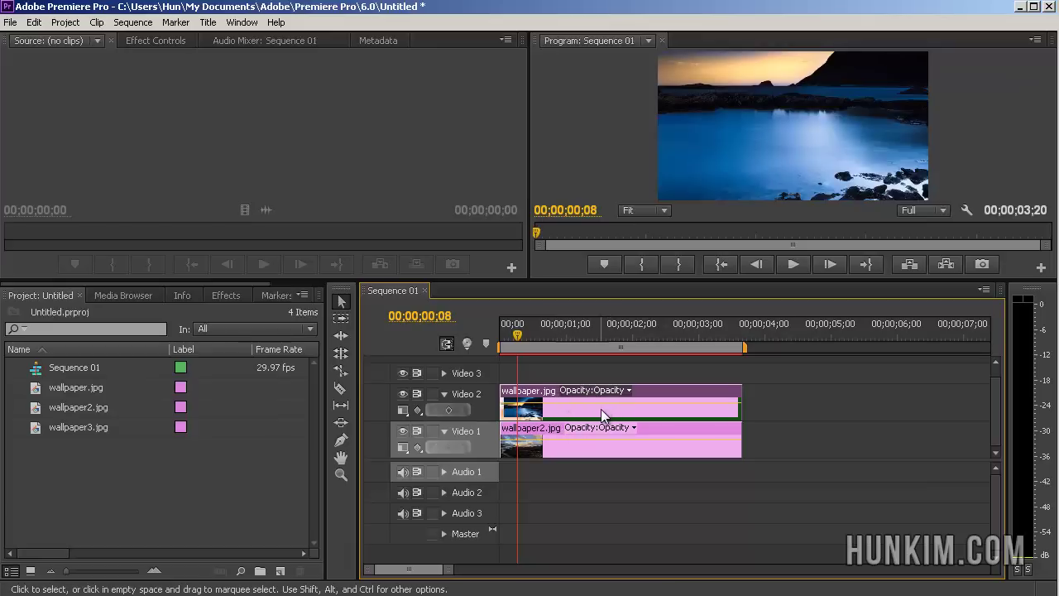
Place wallpaper.jpg after wallpaper2.jpg on Video 1, set the playhead to 00;00;02;27, and show wallpaper2.jpg's Effect Controls.
left_click_drag(601, 409, 844, 428)
left_click(680, 424)
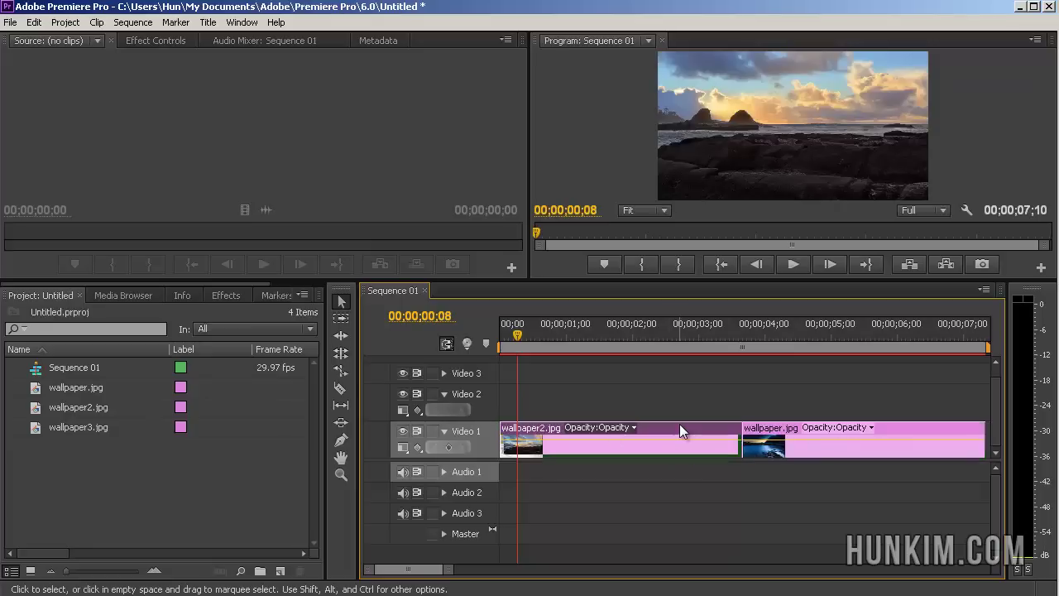
left_click_drag(518, 342, 691, 296)
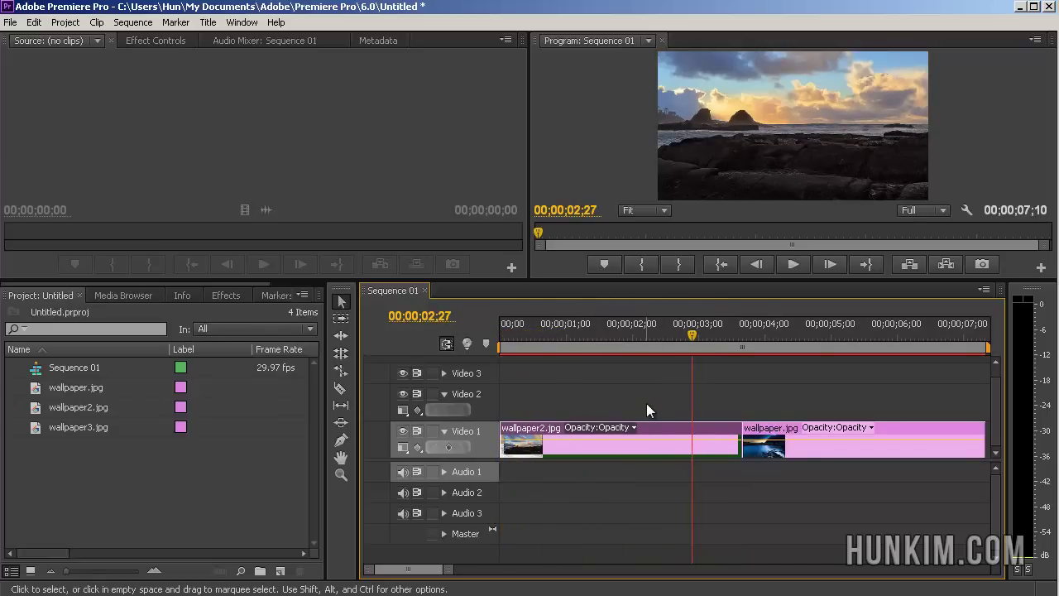
key("shift+5")
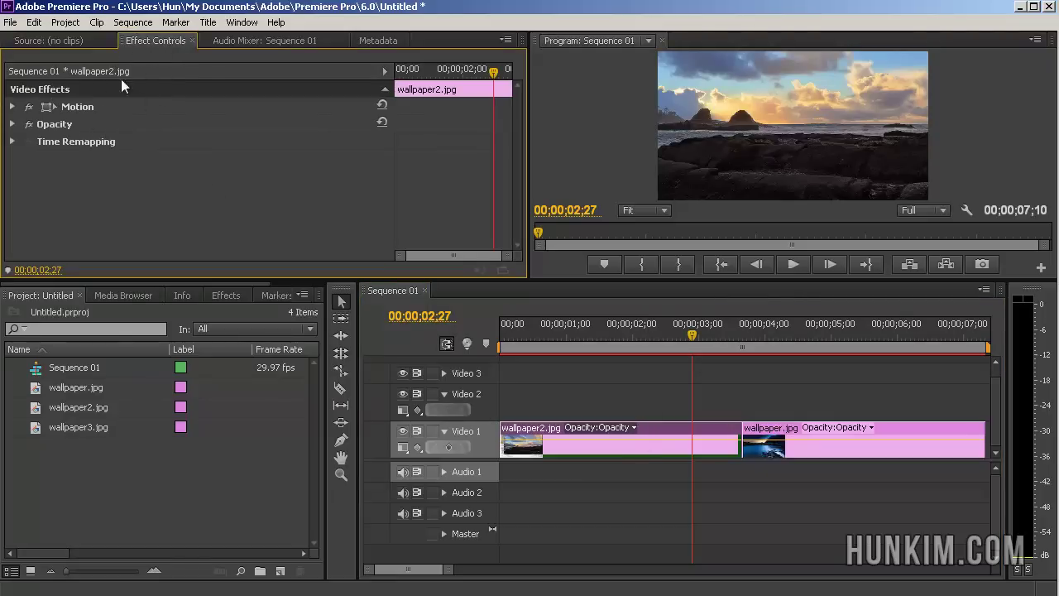
Expand wallpaper2.jpg's Opacity and add a 100% keyframe at 00;00;02;27.
left_click(690, 428)
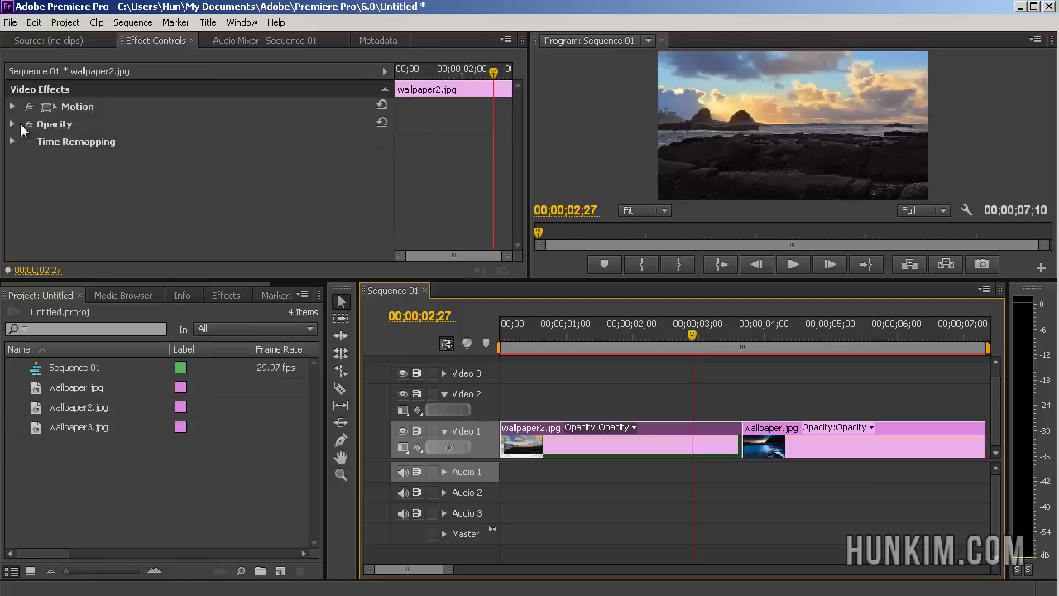
left_click(53, 124)
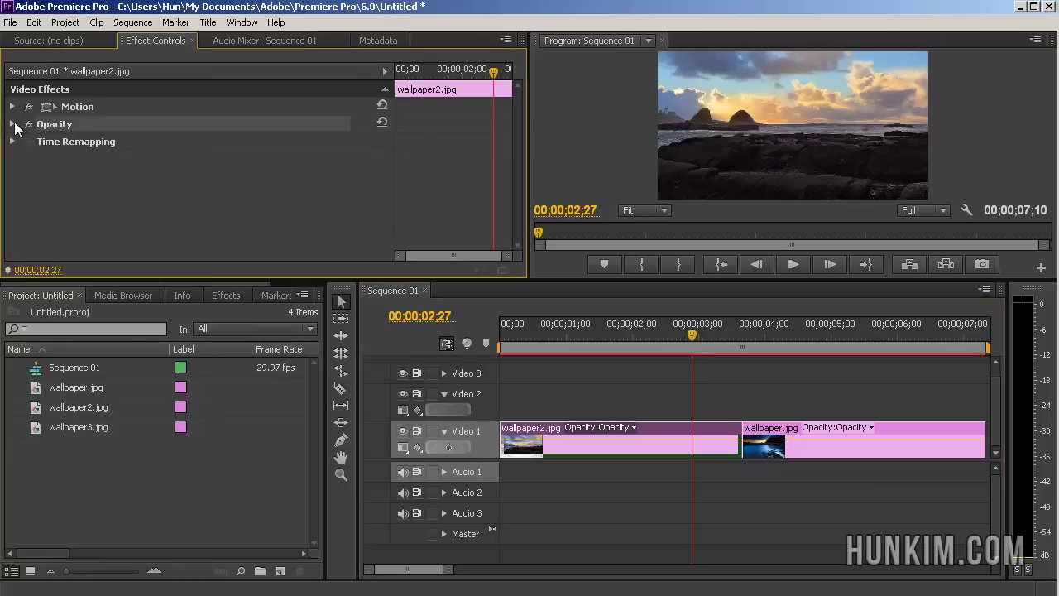
left_click(12, 124)
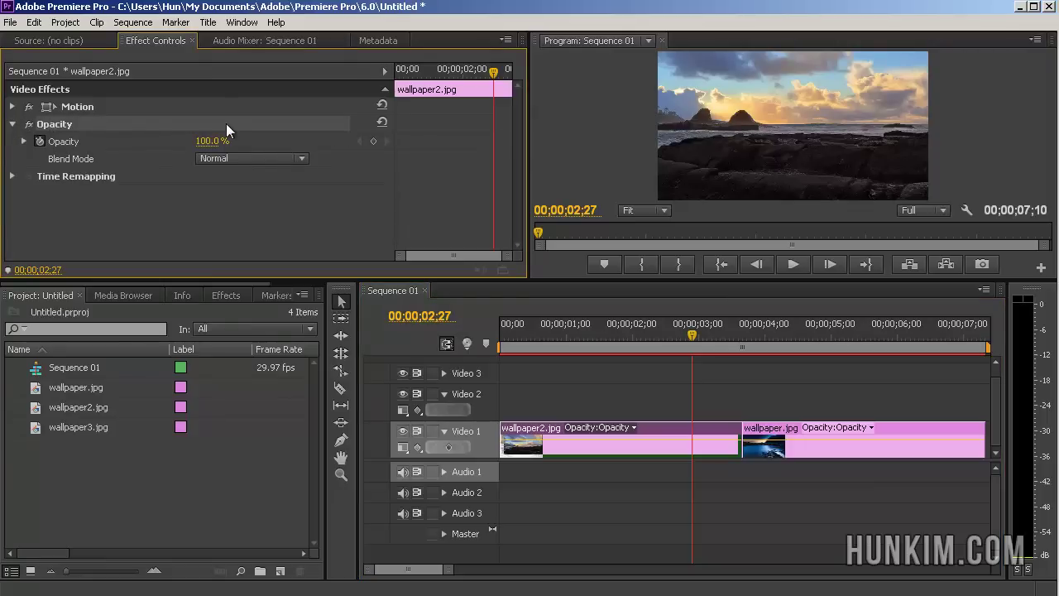
left_click(373, 141)
Add a second opacity keyframe at 00;00;03;19 and lower it to 0%.
left_click_drag(695, 333, 740, 340)
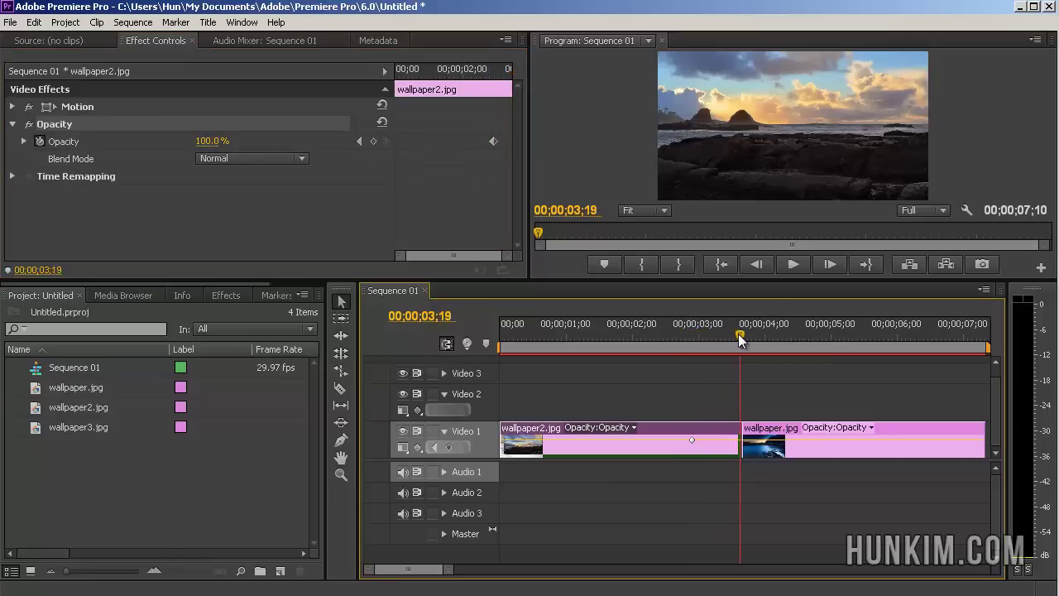
left_click(373, 142)
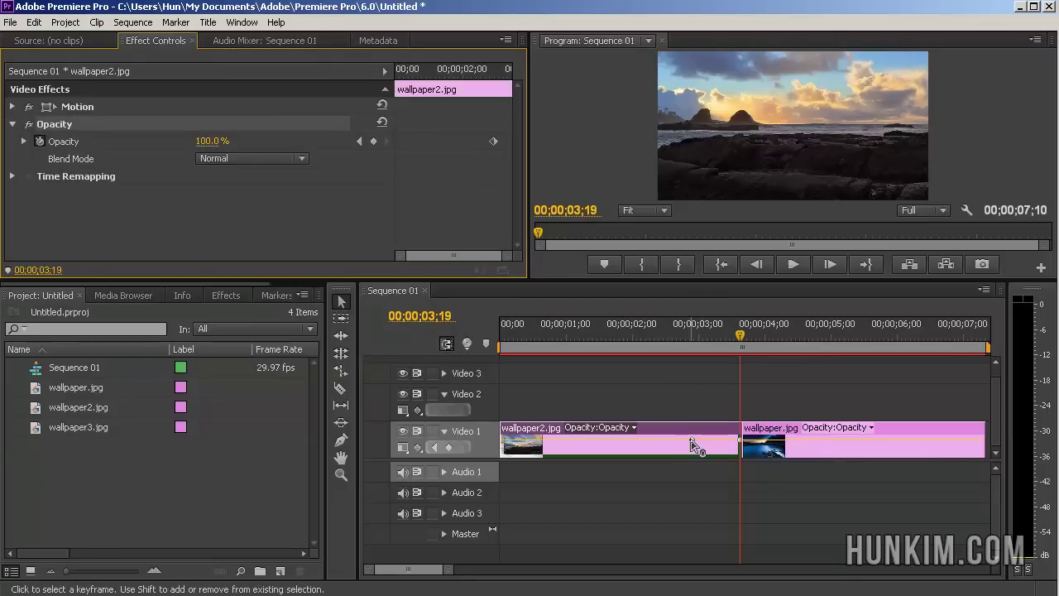
mouse_move(691, 441)
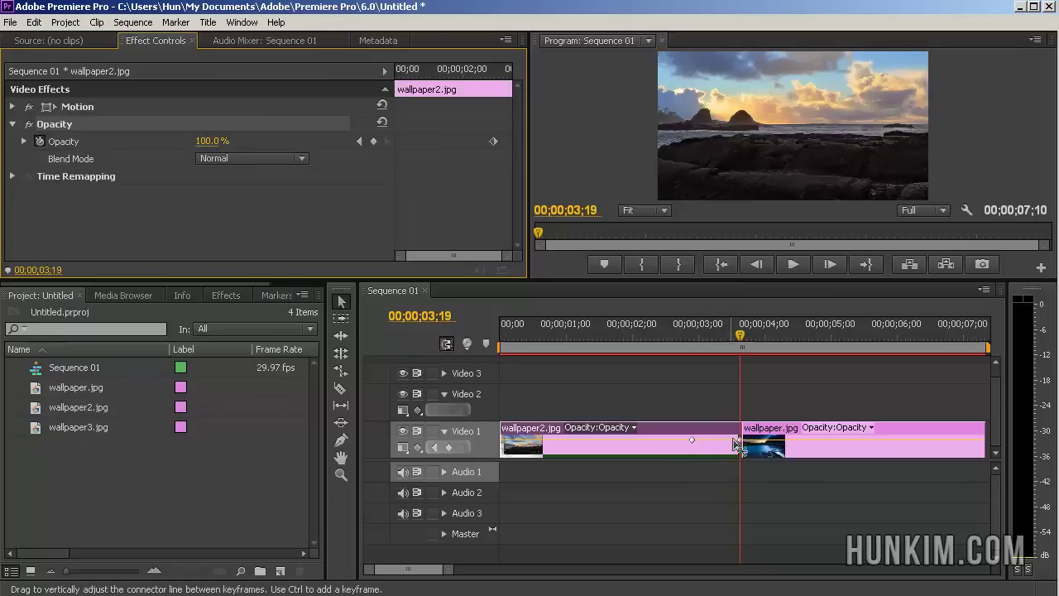
left_click(742, 447)
mouse_move(743, 447)
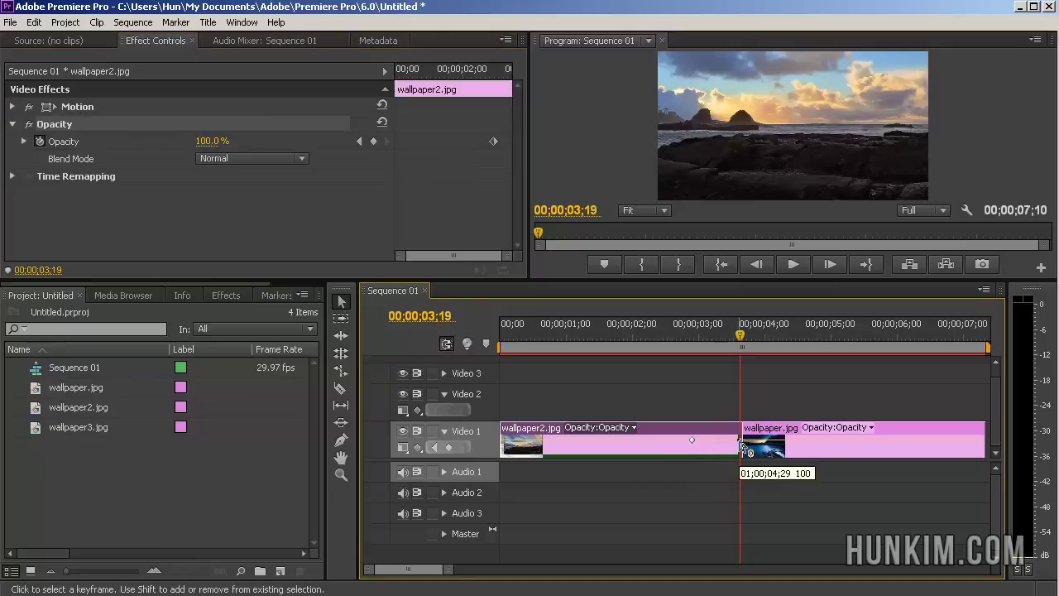
mouse_move(742, 447)
left_mouse_down()
mouse_move(743, 474)
mouse_move(740, 456)
left_mouse_up()
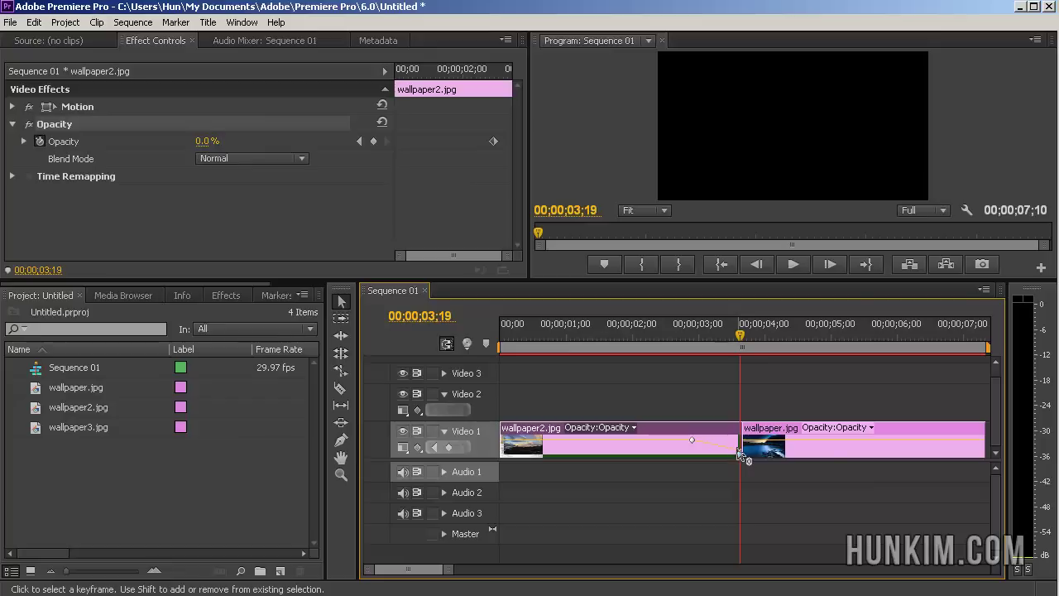
Scrub through the fade and move wallpaper2.jpg's 100% opacity keyframe to about 00;00;02;21.
left_click(740, 338)
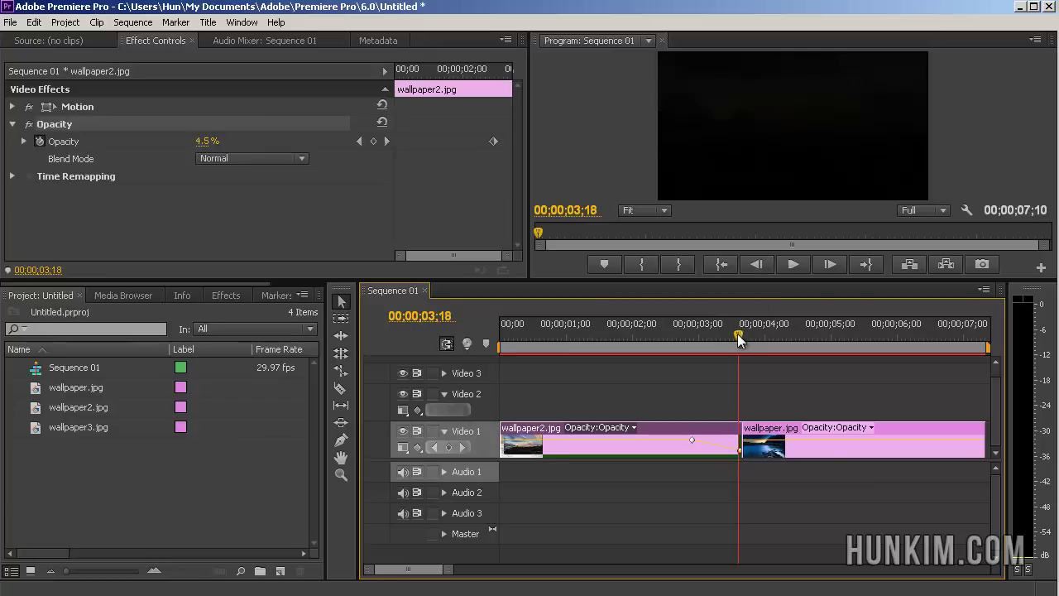
left_click_drag(739, 337, 704, 335)
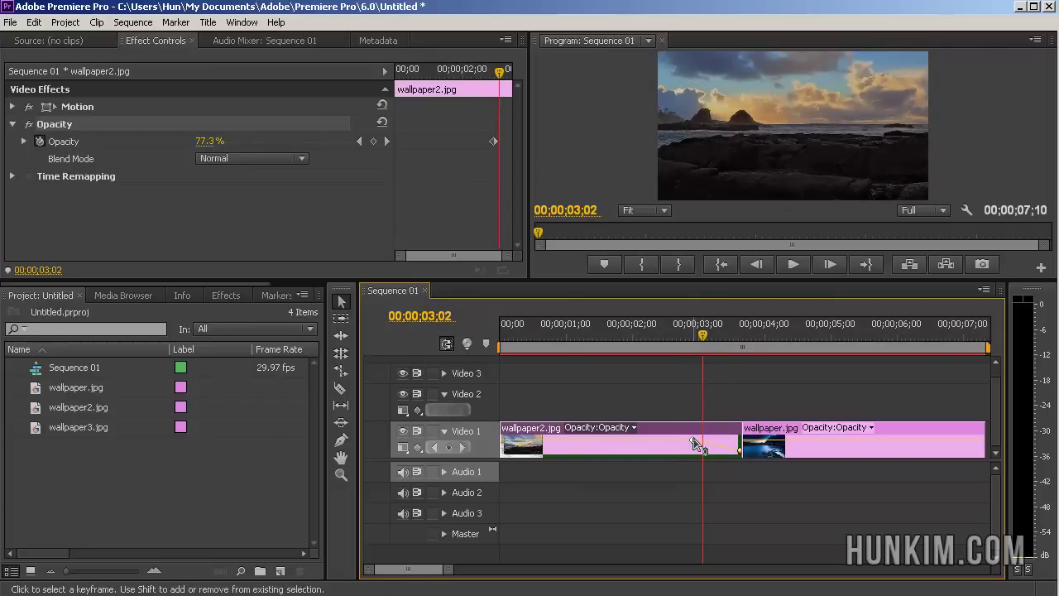
left_click_drag(696, 444, 640, 439)
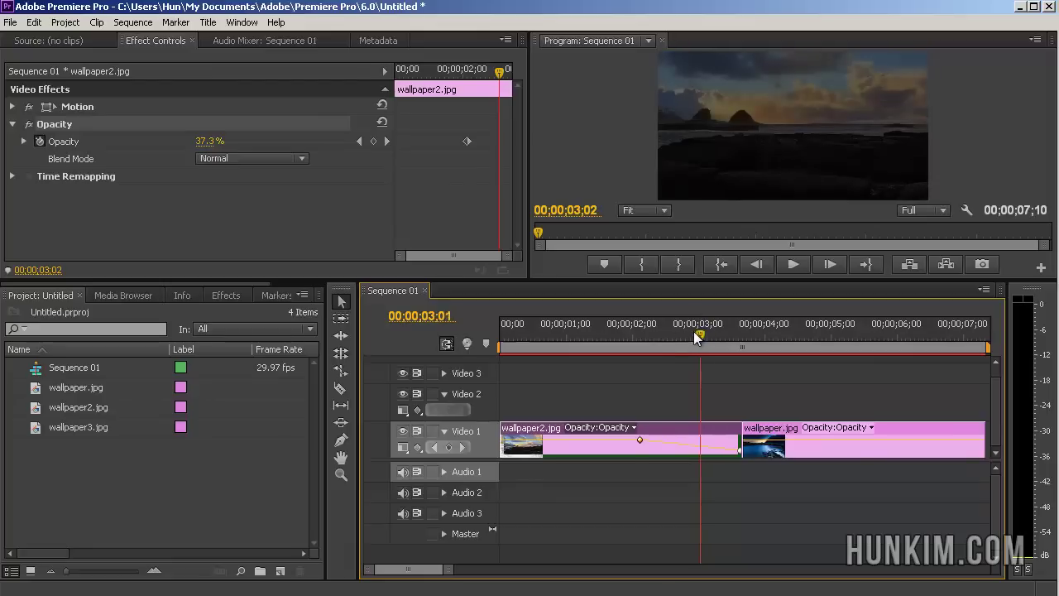
left_click_drag(694, 334, 745, 337)
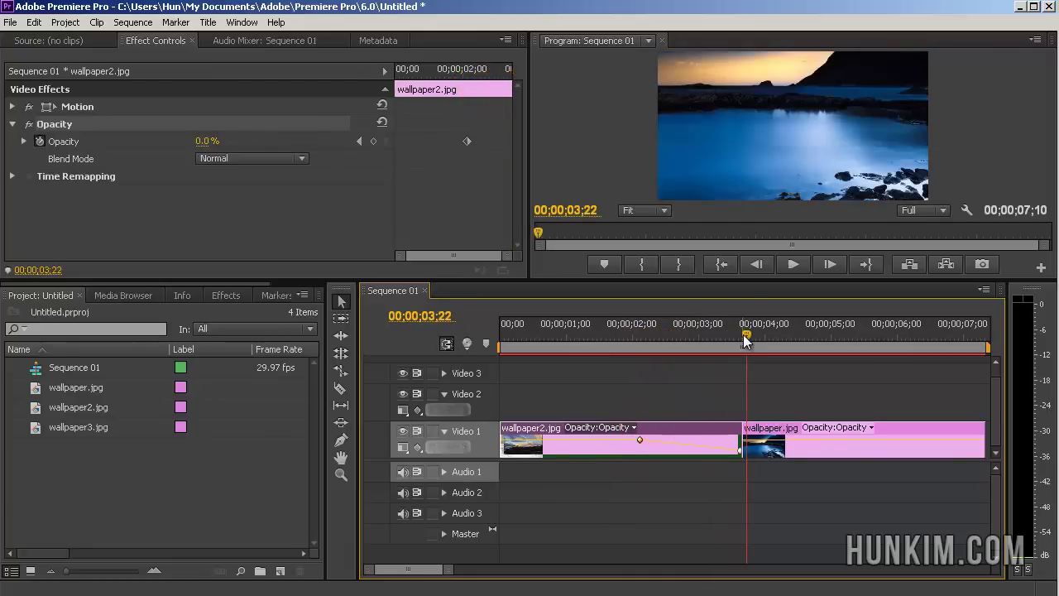
left_click_drag(640, 440, 684, 404)
Move wallpaper.jpg onto Video 2 starting near 00;00;02;21, reveal its Opacity, and park the playhead at 00;00;02;22.
left_click(793, 436)
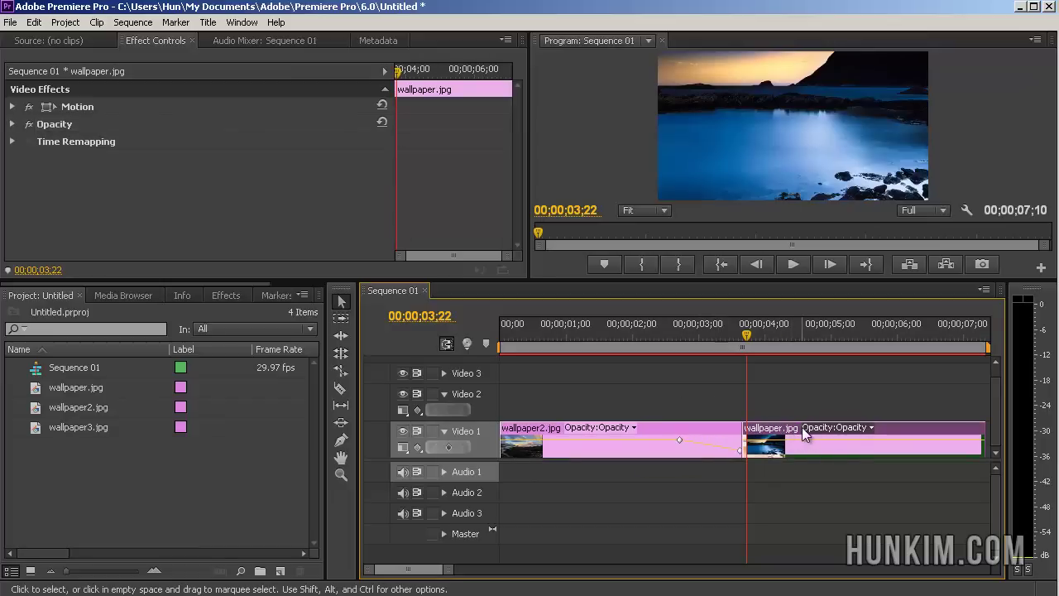
left_click_drag(870, 426, 817, 407)
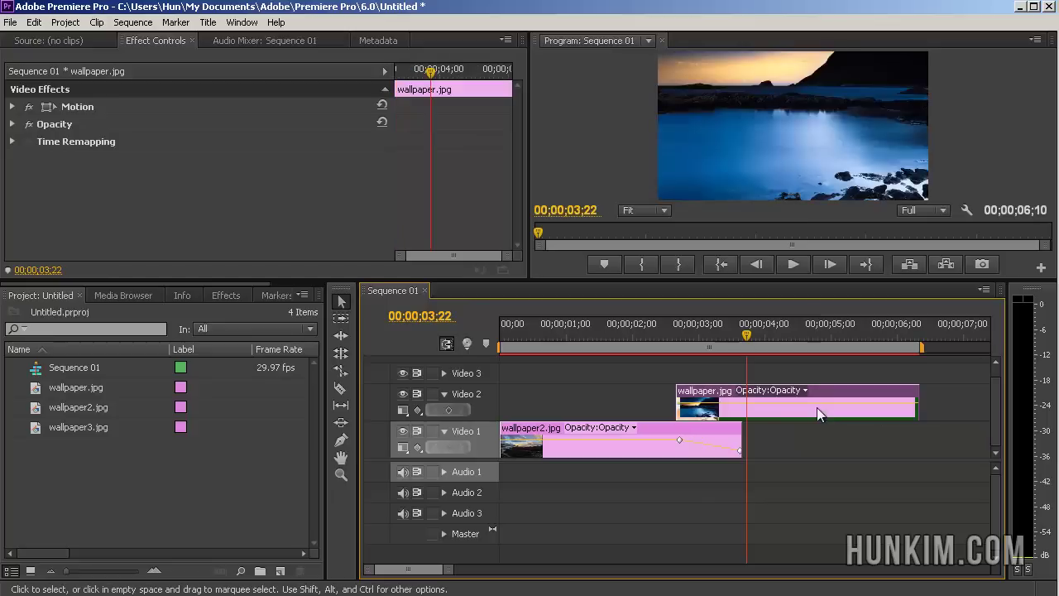
left_click(11, 123)
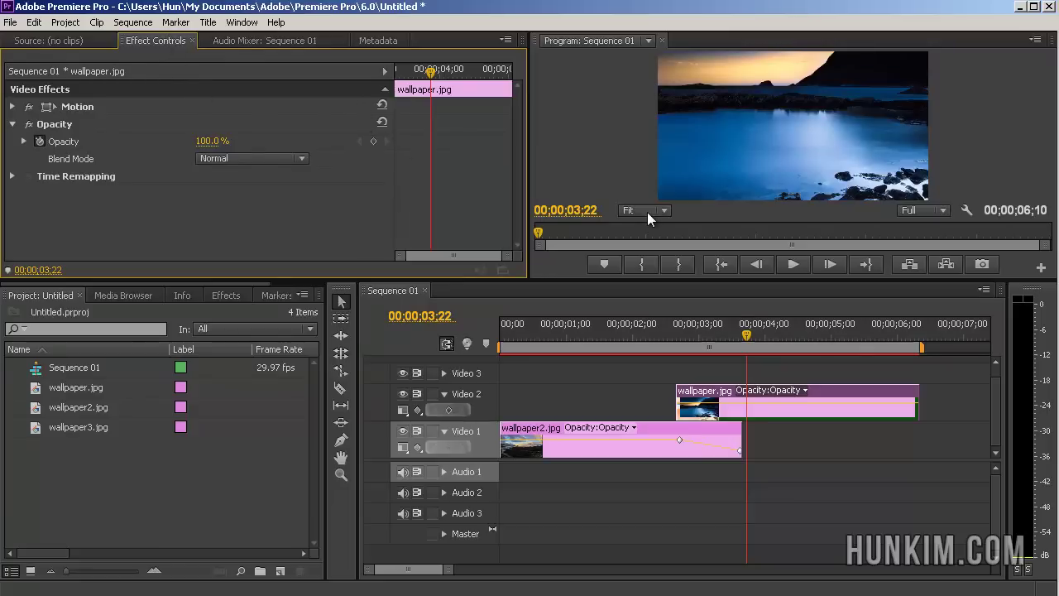
left_click_drag(751, 333, 684, 335)
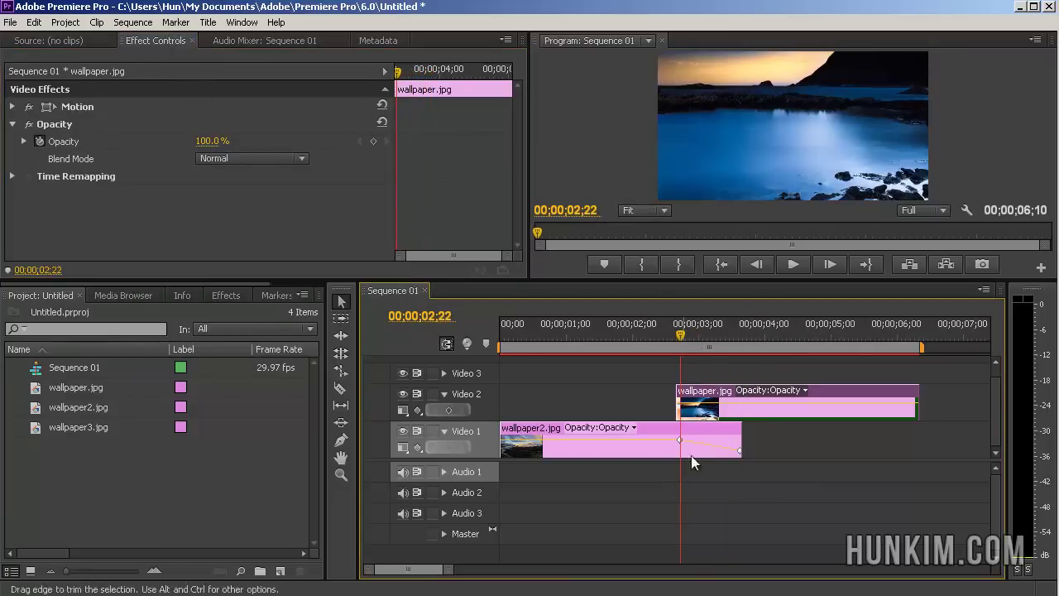
Keyframe wallpaper.jpg's opacity at 00;00;02;22 (0%) and 00;00;03;19 (100%), then preview the fade-in.
left_click(374, 141)
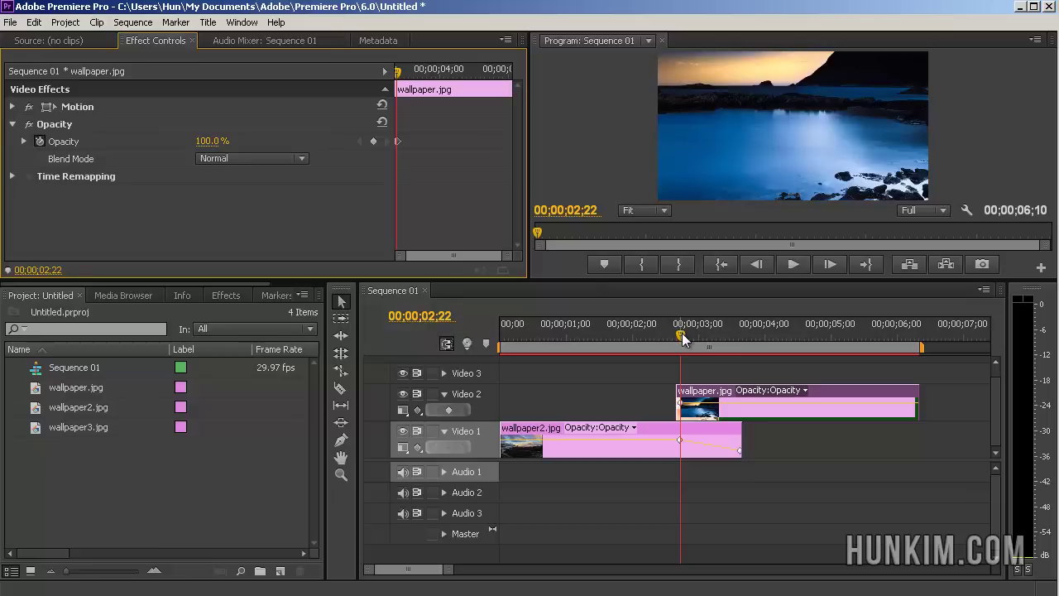
left_click_drag(682, 333, 741, 338)
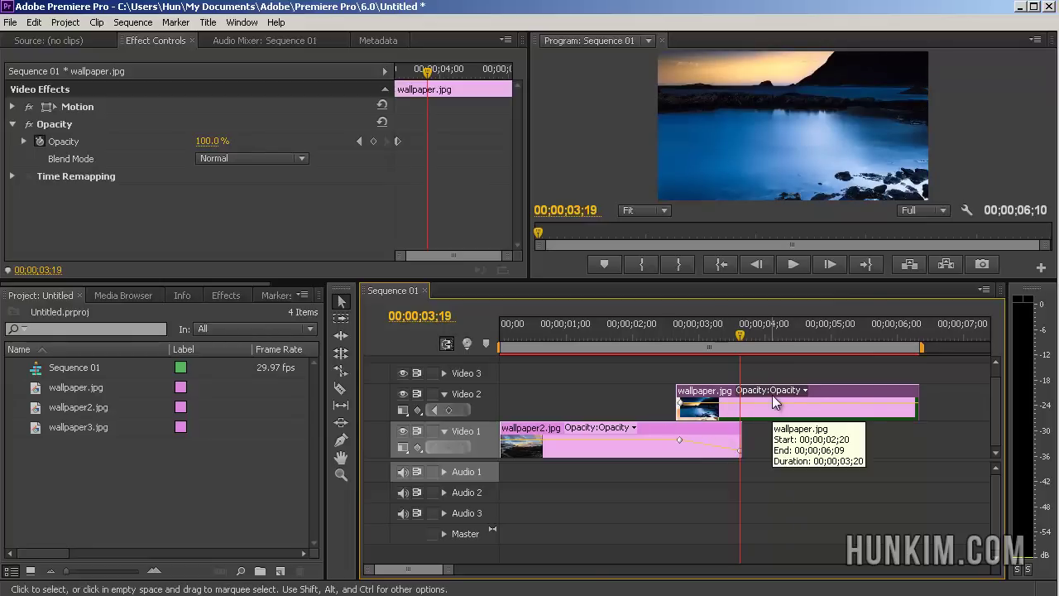
left_click(374, 142)
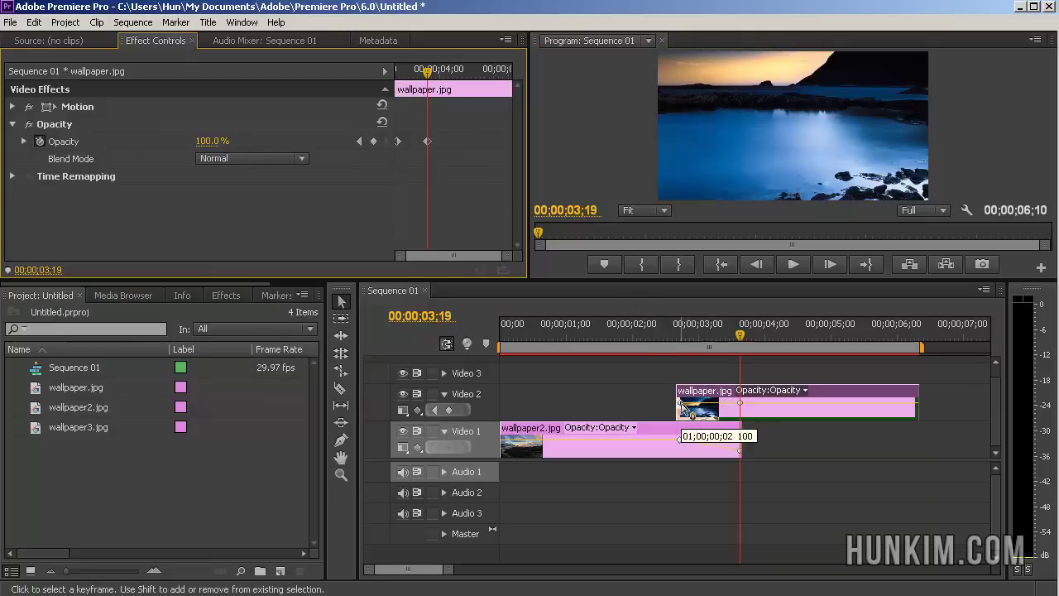
left_click(681, 404)
left_click_drag(681, 404, 679, 428)
left_click_drag(739, 335, 766, 353)
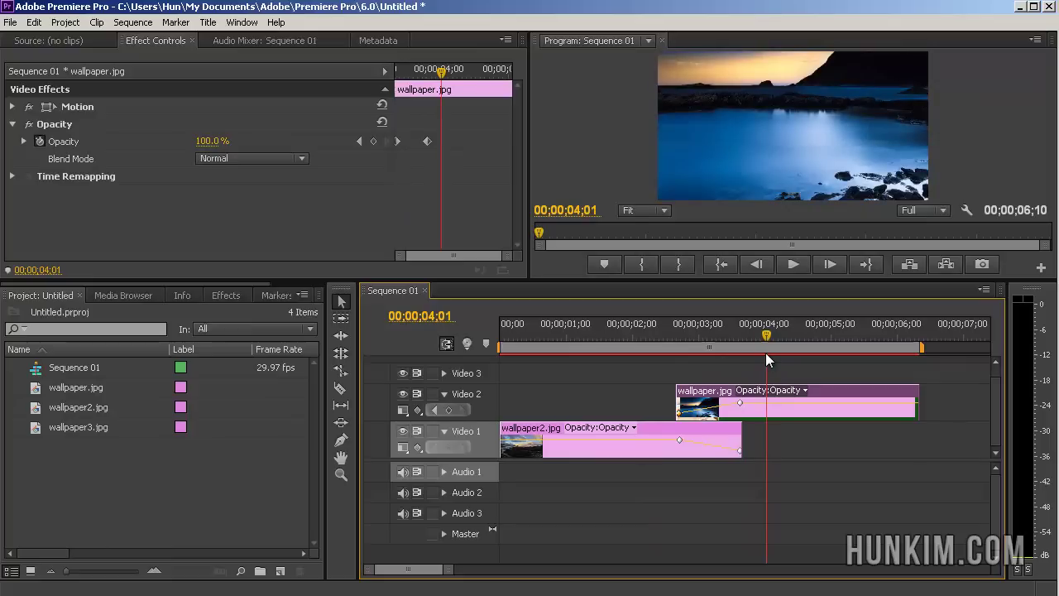